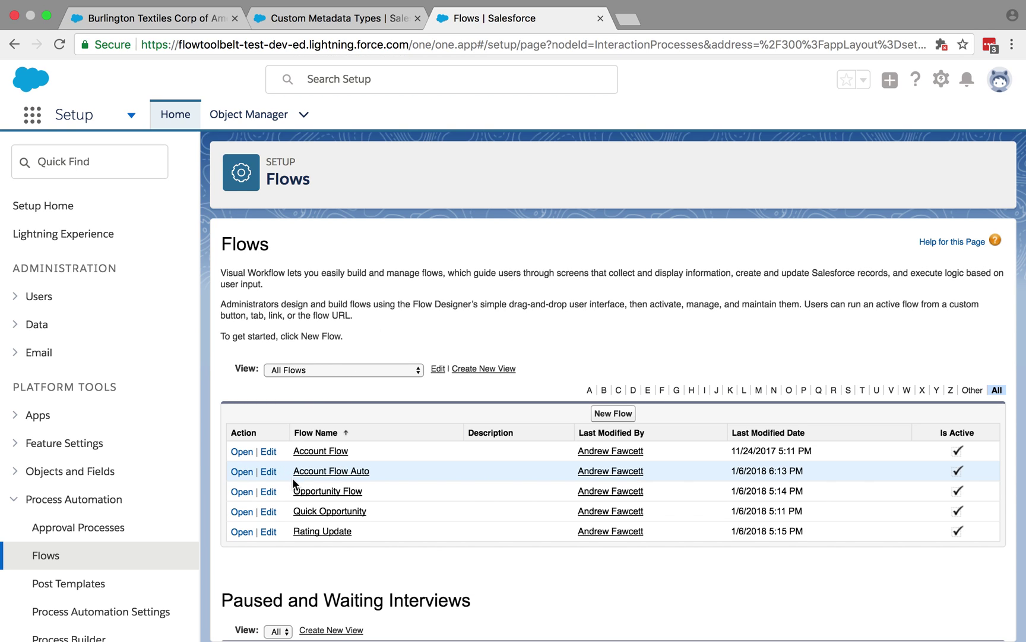
- Open the Quick Opportunity flow and inspect the Display screen's Opportunity Name and Amount fields
{"action": "left_click", "coordinate": [241, 511]}
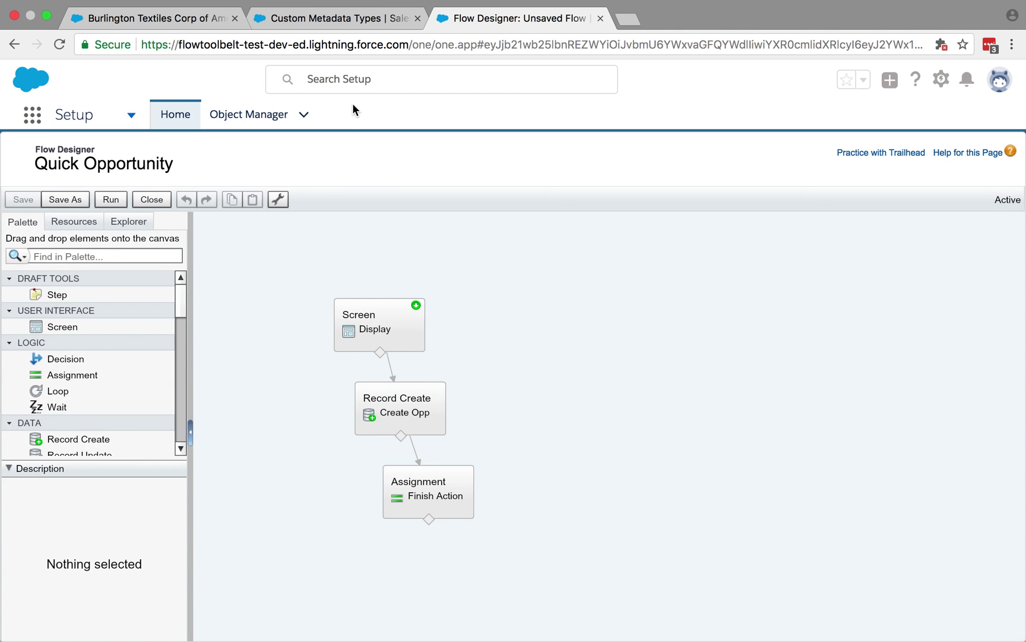
{"action": "mouse_move", "coordinate": [390, 327]}
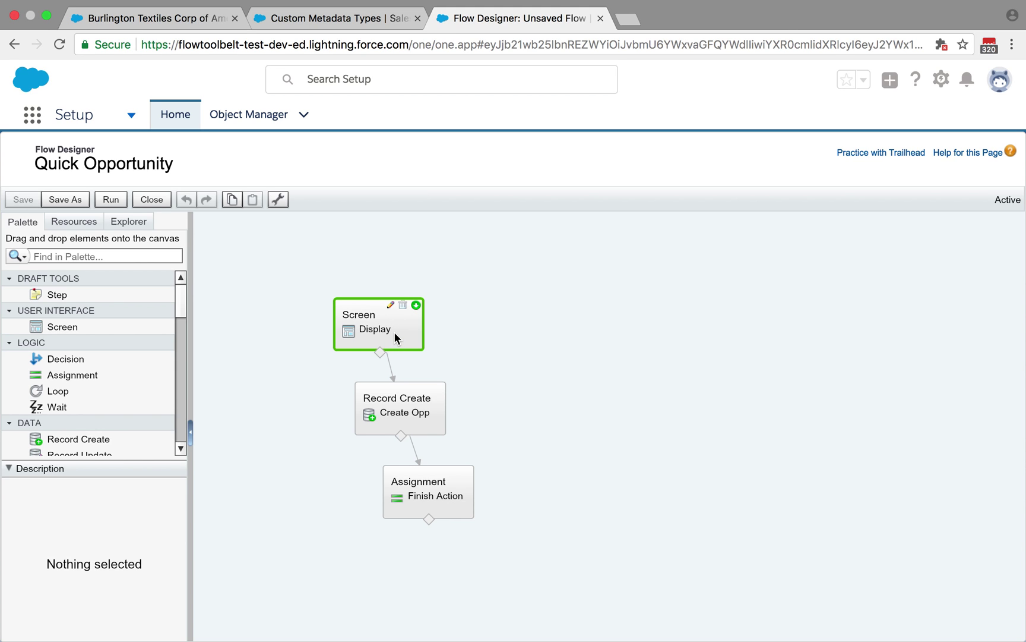
{"action": "double_click", "coordinate": [395, 333]}
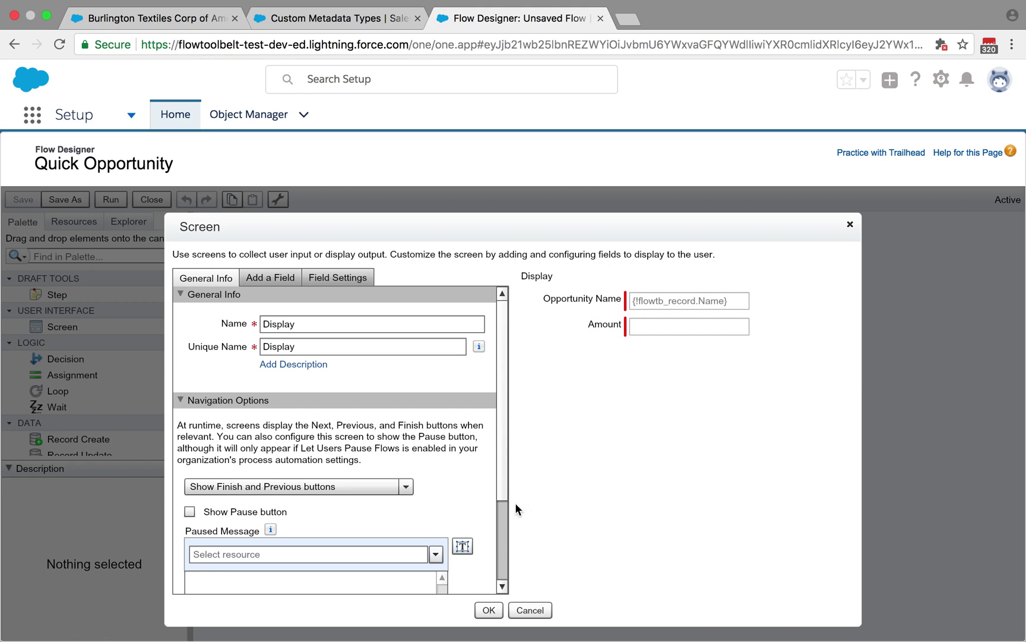
{"action": "left_click", "coordinate": [531, 609]}
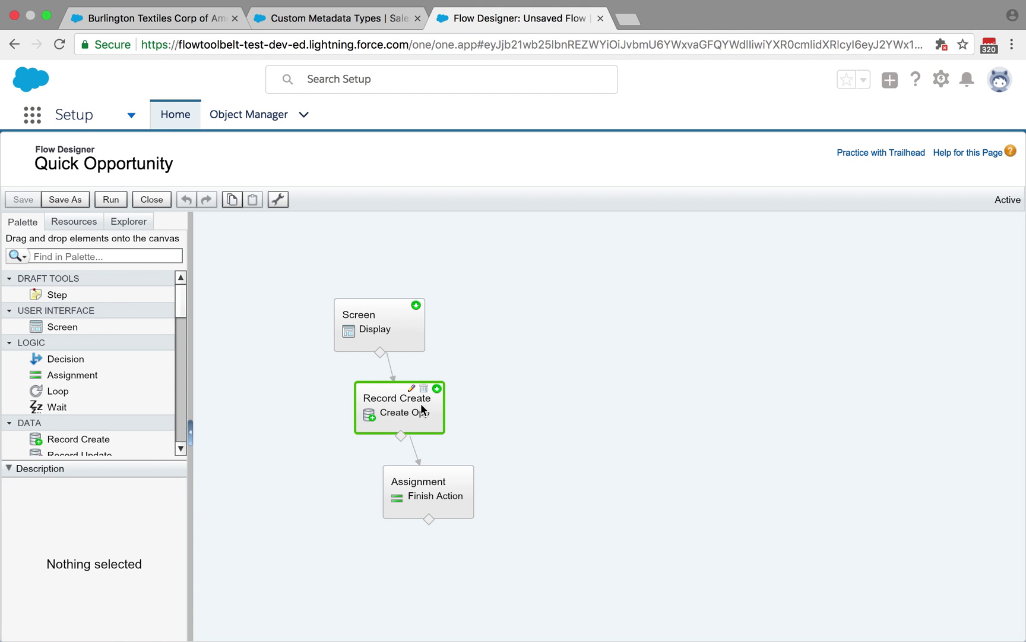
{"action": "double_click", "coordinate": [421, 406]}
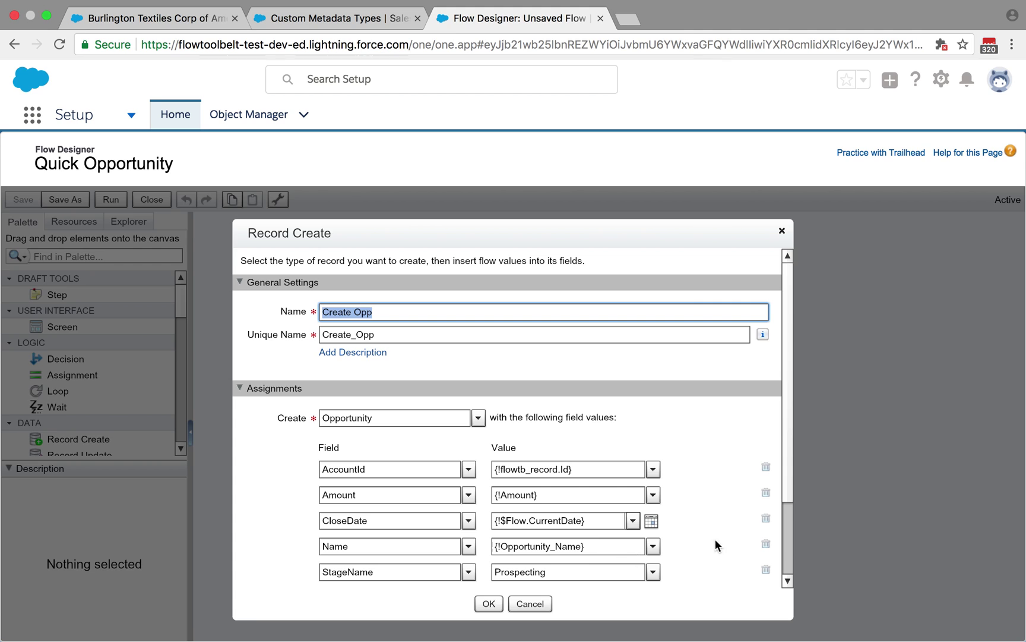
{"action": "scroll", "coordinate": [787, 542], "scroll_direction": "down", "scroll_amount": 3}
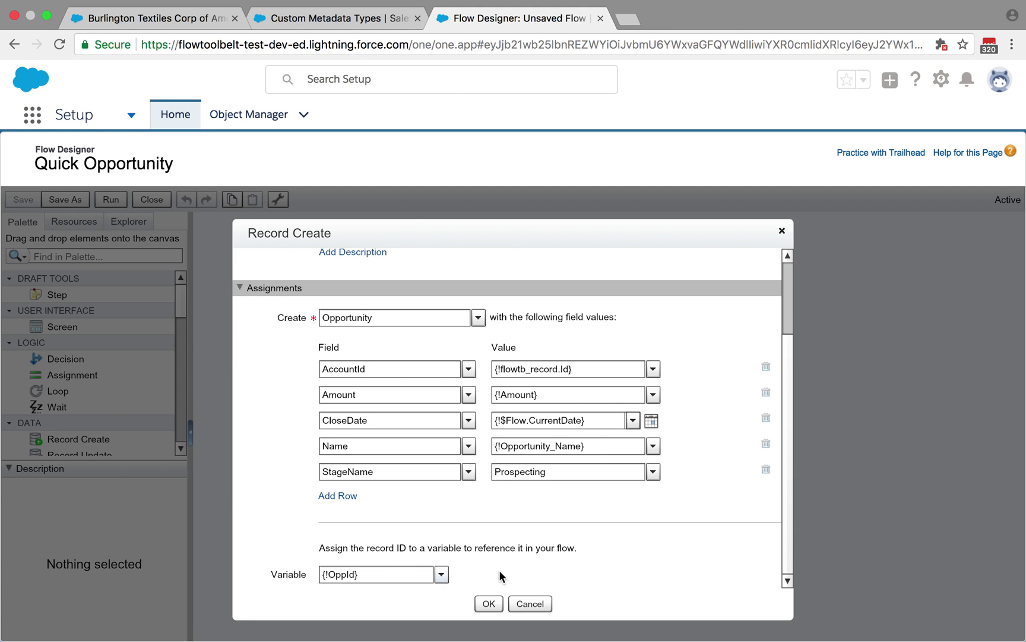
{"action": "left_click", "coordinate": [522, 602]}
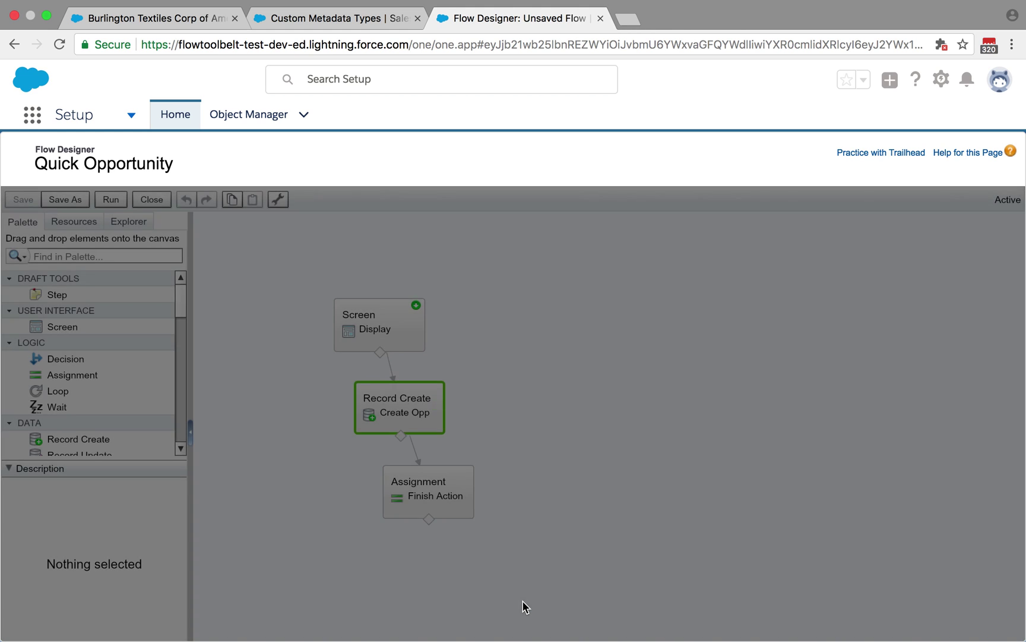
{"action": "left_click", "coordinate": [409, 478]}
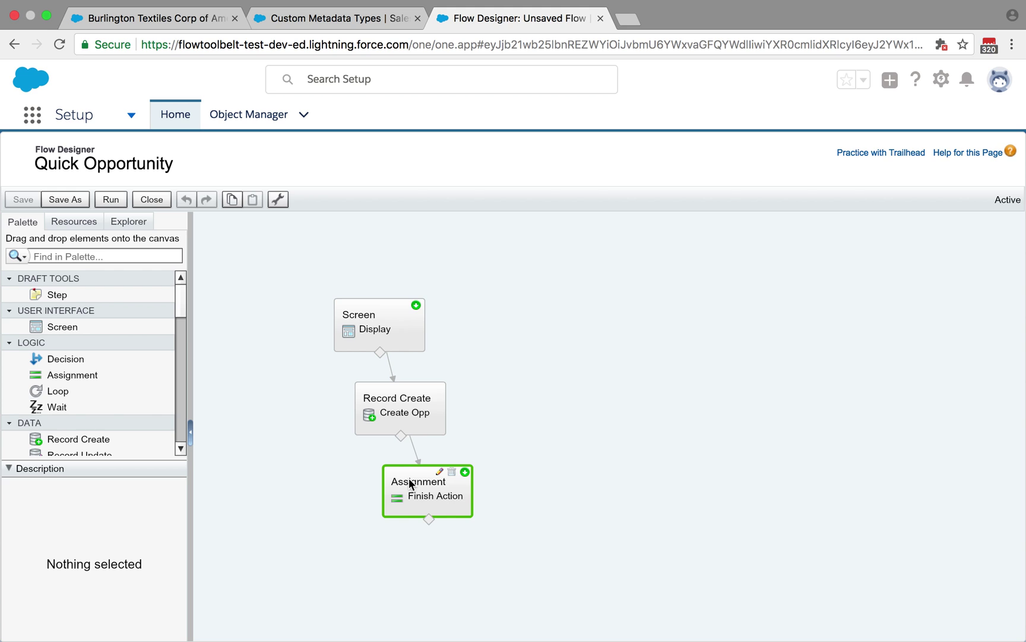
{"action": "double_click", "coordinate": [409, 479]}
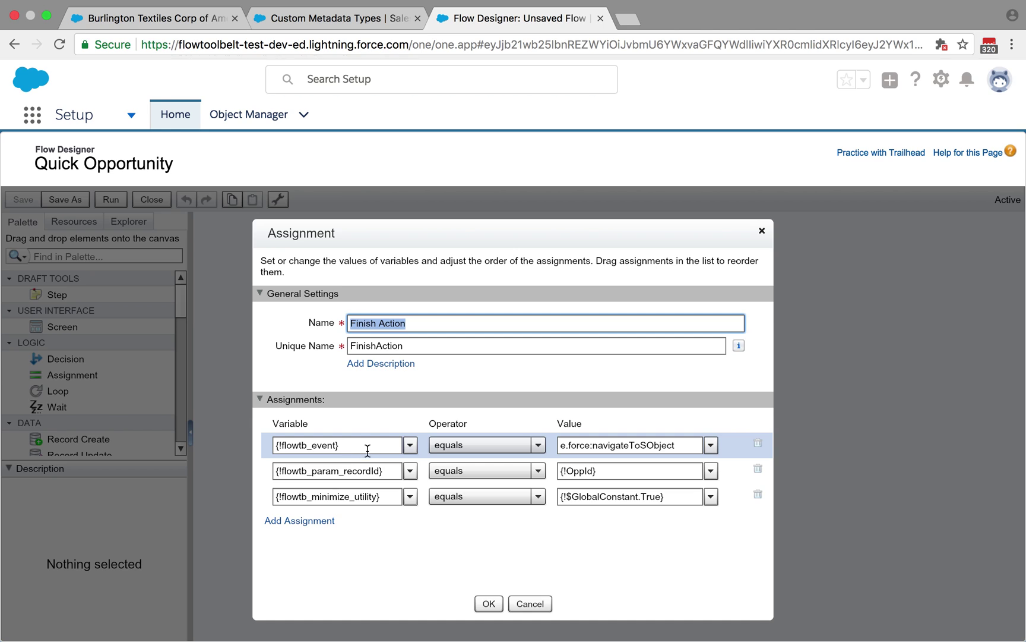
{"action": "triple_click", "coordinate": [627, 444]}
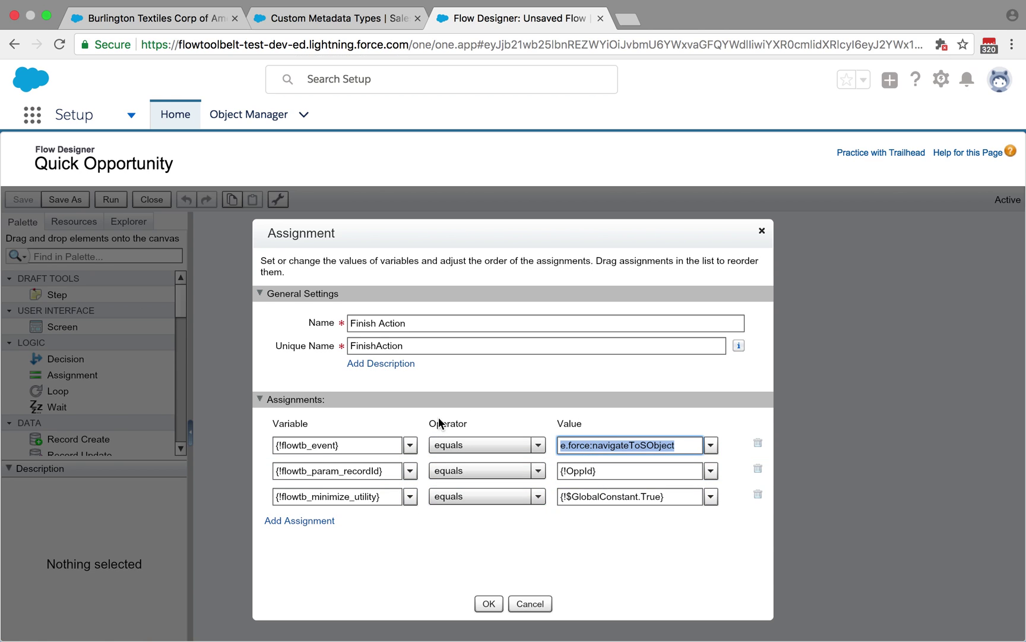
{"action": "left_click", "coordinate": [371, 471]}
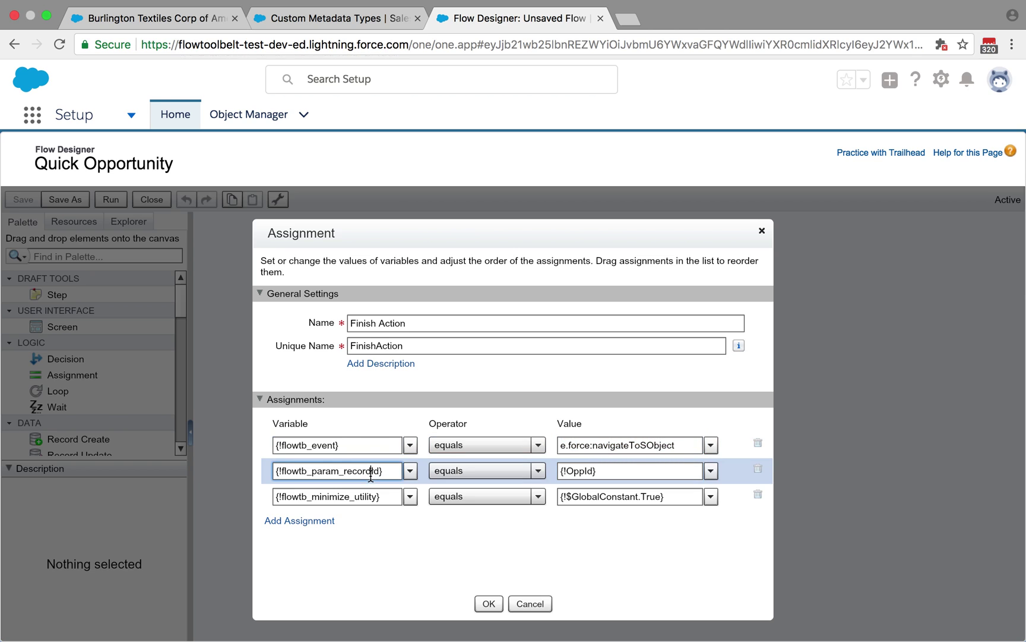
{"action": "double_click", "coordinate": [577, 471]}
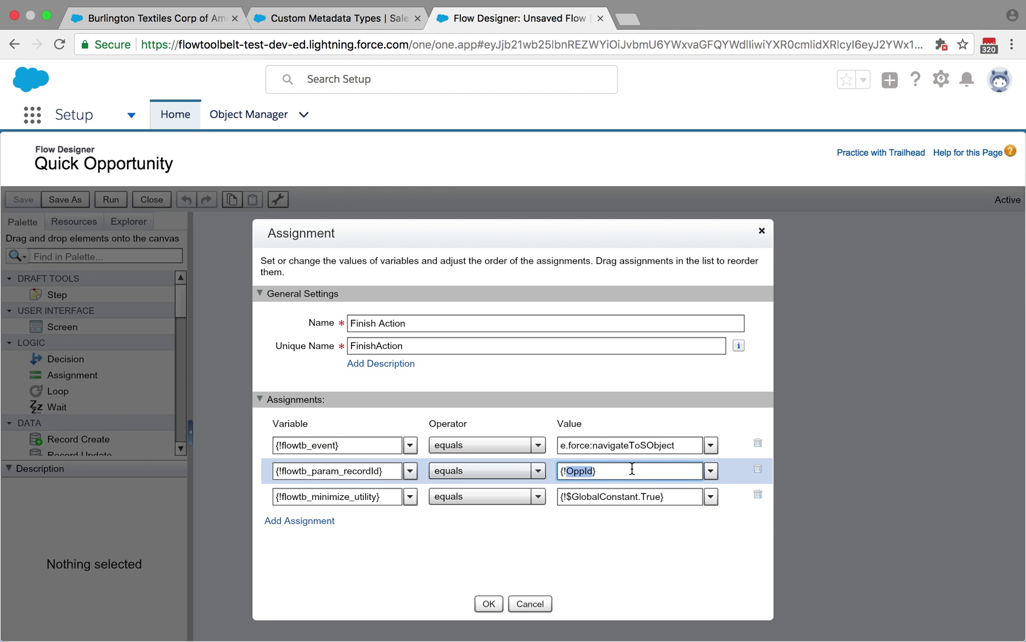
{"action": "left_click", "coordinate": [602, 472]}
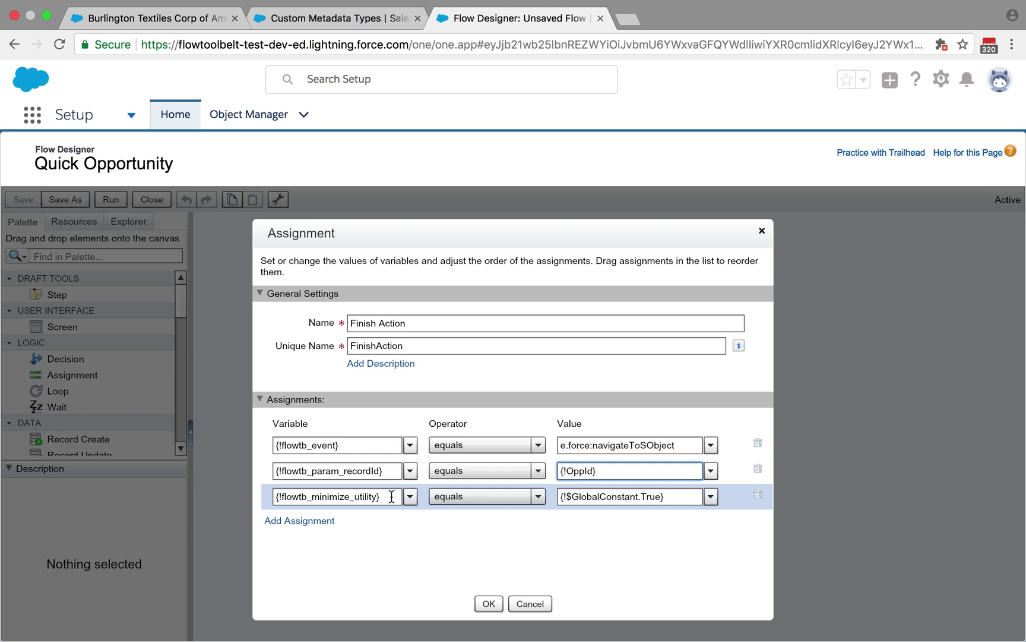
{"action": "left_click", "coordinate": [489, 603]}
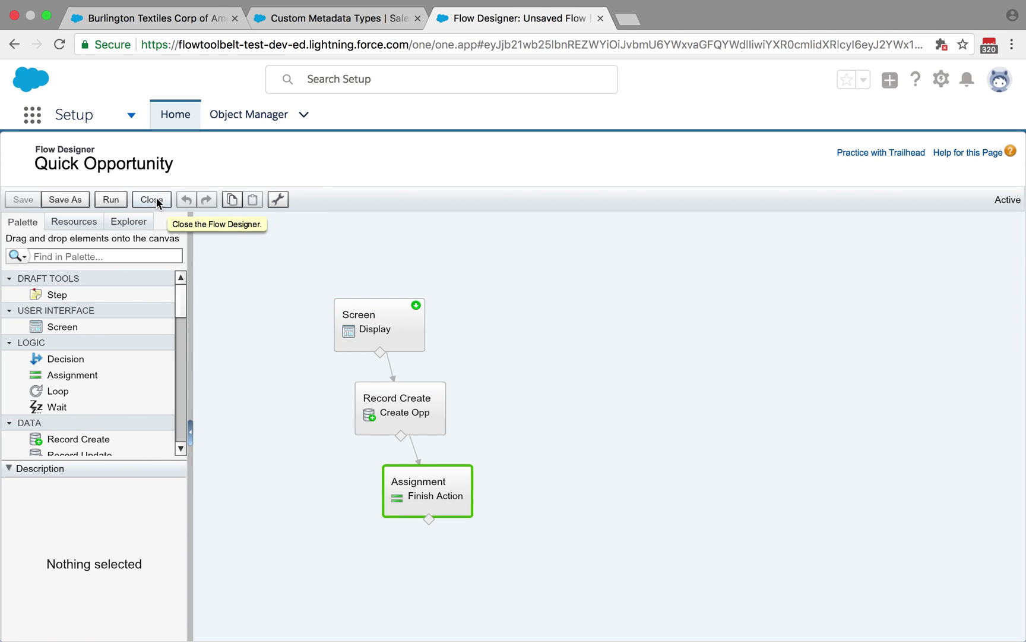
{"action": "left_click", "coordinate": [156, 198]}
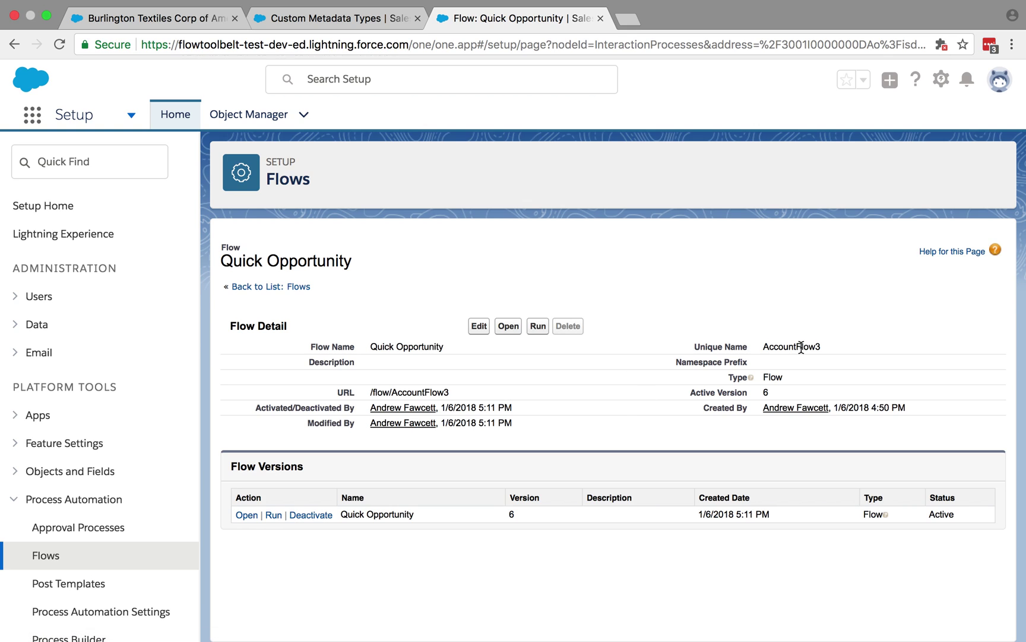
- Set the Account dynamic flow component's Flow to AccountFlow3, save, and return to the account tab
{"action": "double_click", "coordinate": [801, 348]}
{"action": "left_click", "coordinate": [380, 19]}
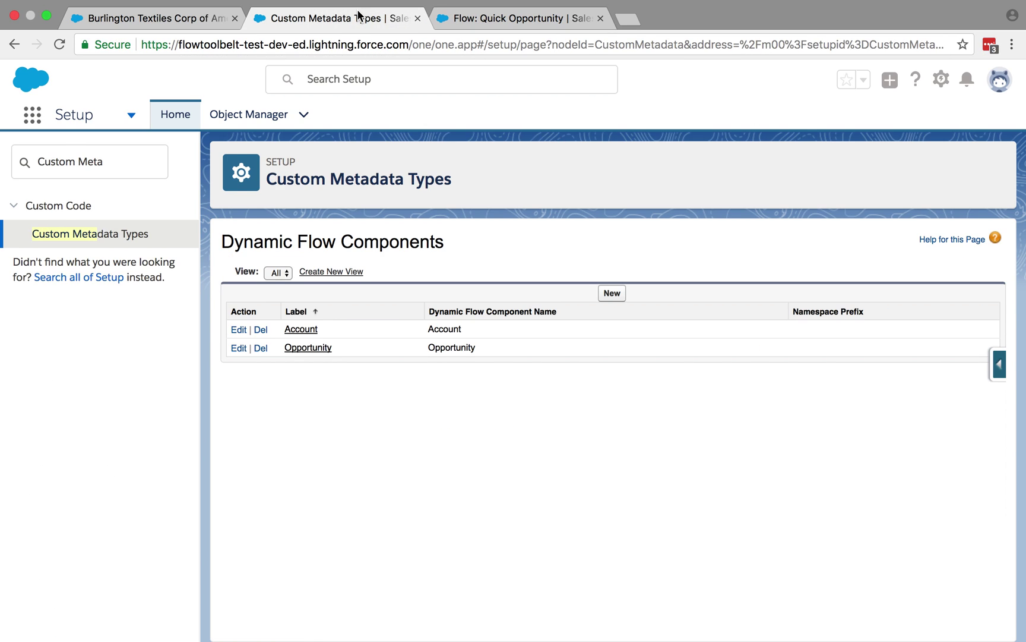
{"action": "left_click", "coordinate": [238, 330]}
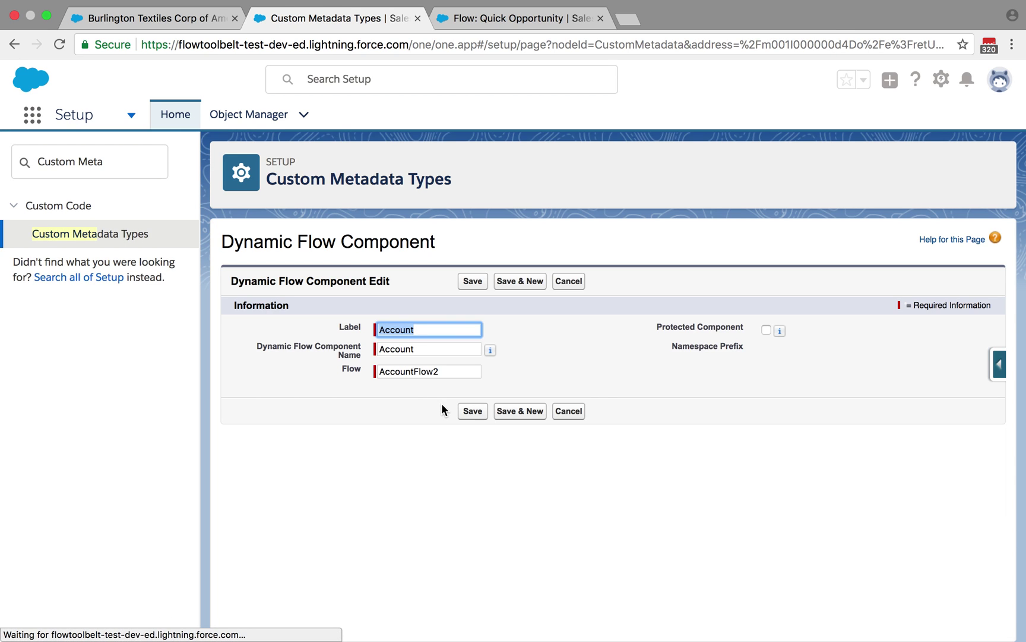
{"action": "double_click", "coordinate": [418, 378]}
{"action": "type", "text": "AccountFlow3"}
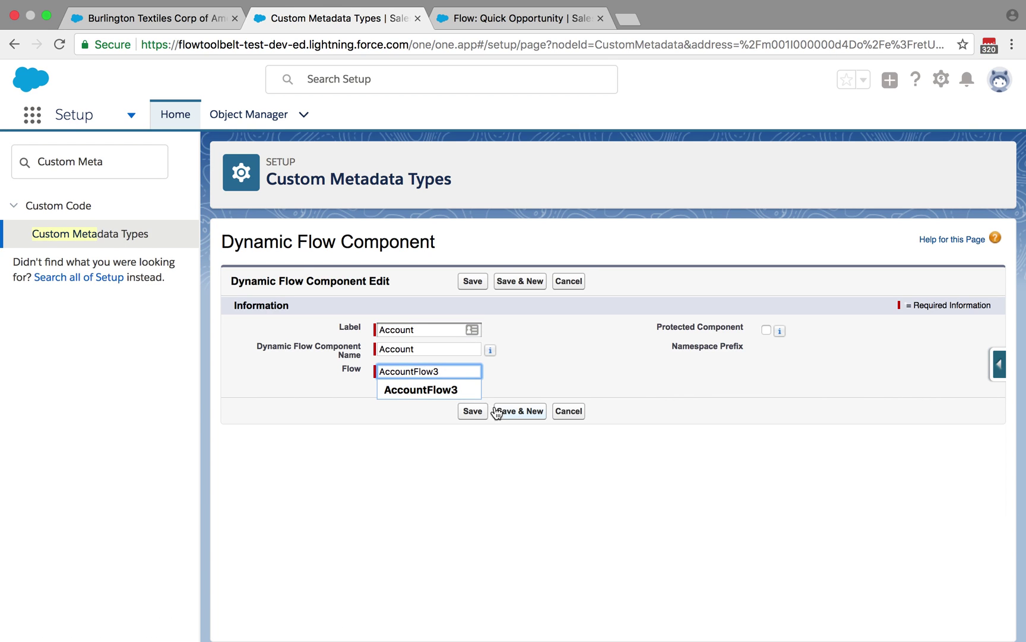
{"action": "left_click", "coordinate": [479, 411]}
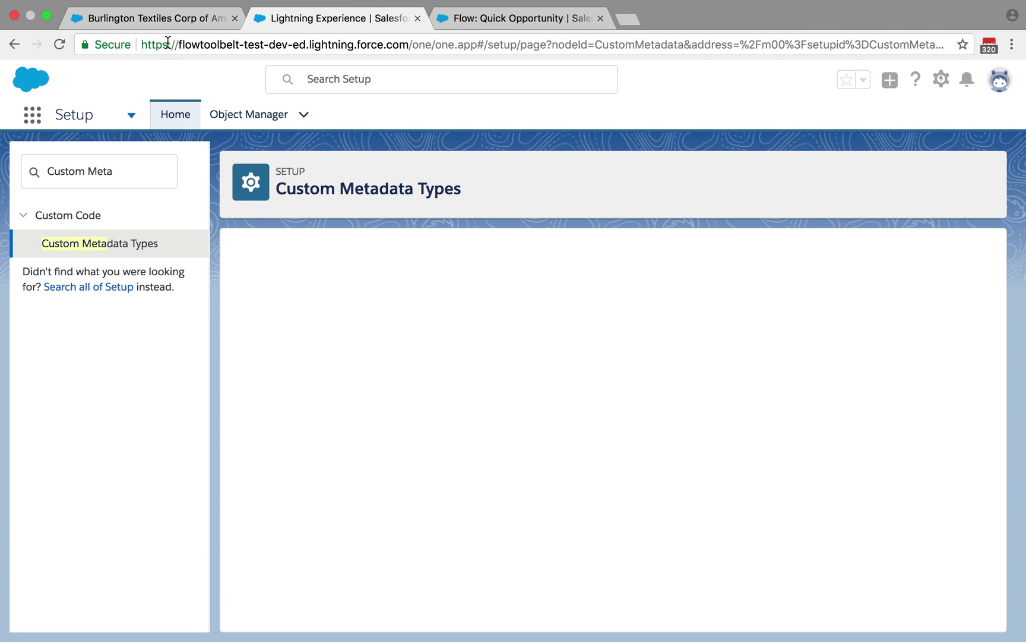
{"action": "left_click", "coordinate": [166, 19]}
{"action": "left_click", "coordinate": [195, 45]}
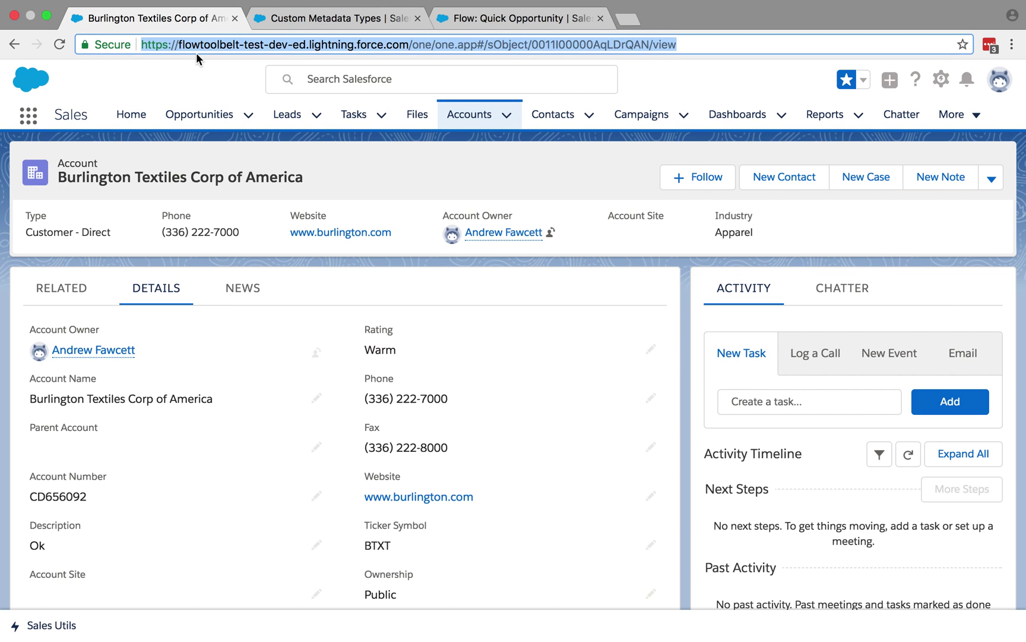
- Reload the account page and submit the Sales Utils Quick Opportunity form with Amount 3000
{"action": "key", "text": "Return"}
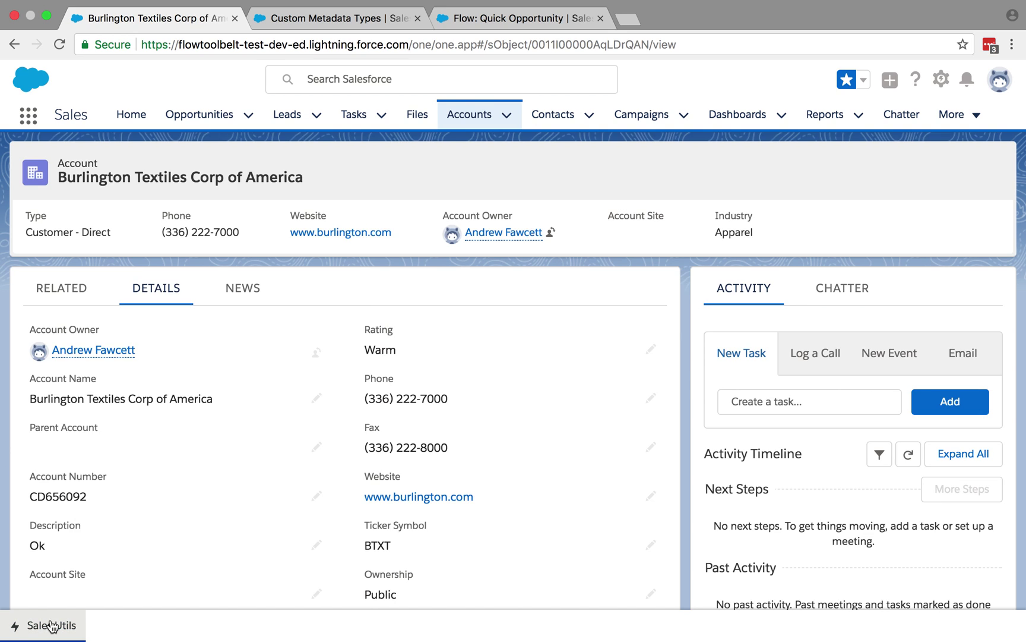
{"action": "left_click", "coordinate": [52, 626]}
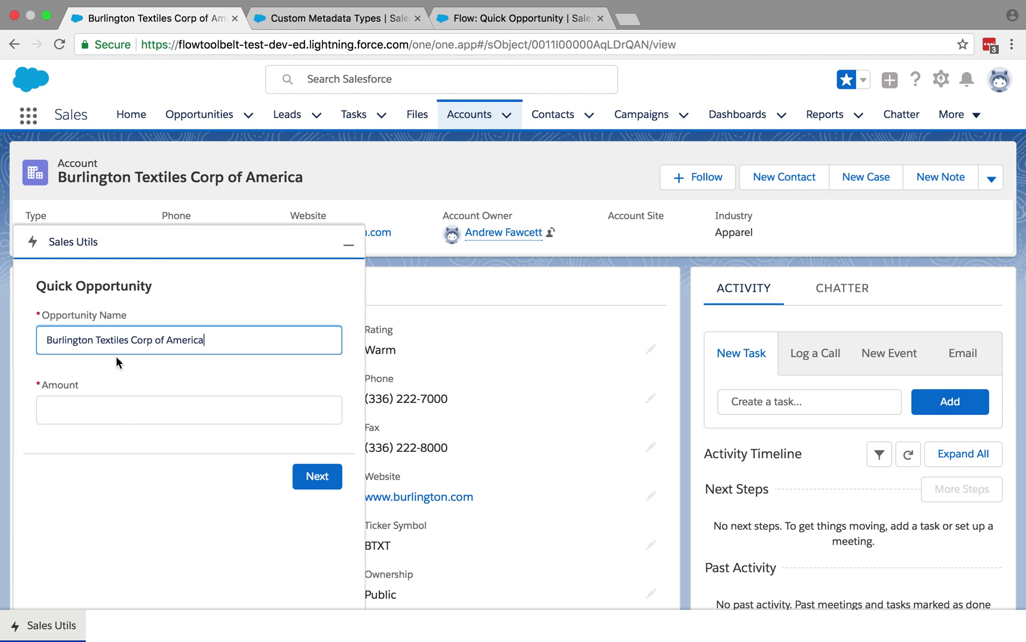
{"action": "left_click", "coordinate": [144, 410]}
{"action": "type", "text": "3000"}
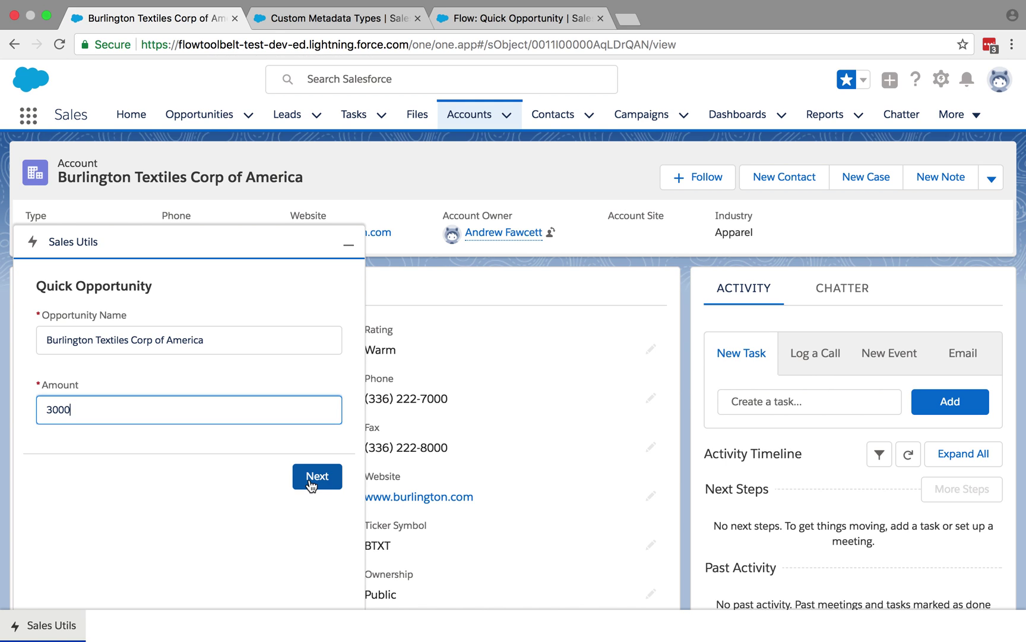
{"action": "left_click", "coordinate": [316, 477]}
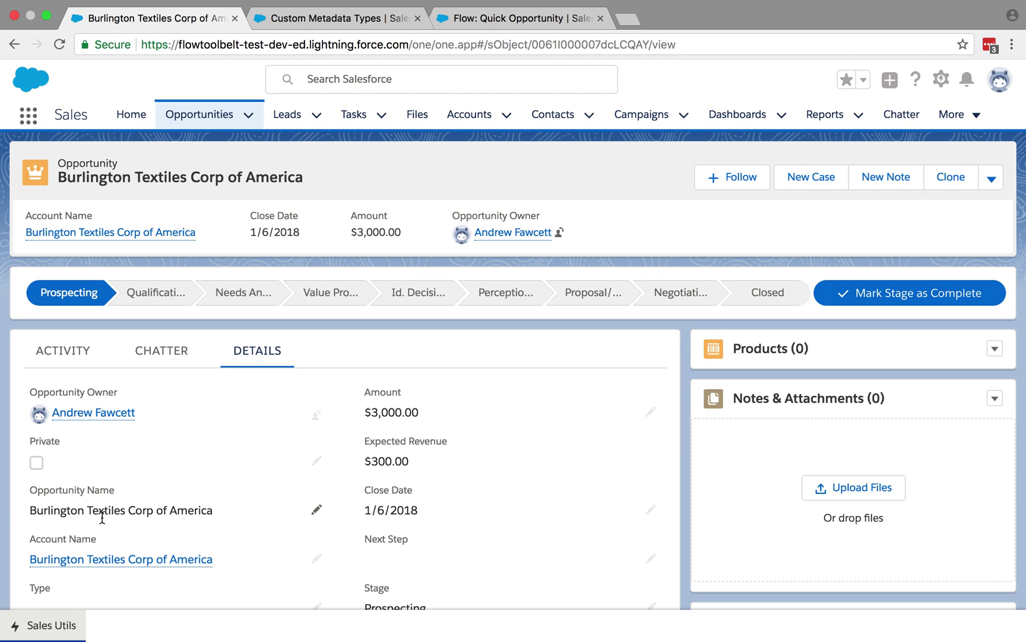
- View the finished Opportunity Flow panel, then go back to the Burlington Textiles Corp of America account
{"action": "left_click", "coordinate": [42, 629]}
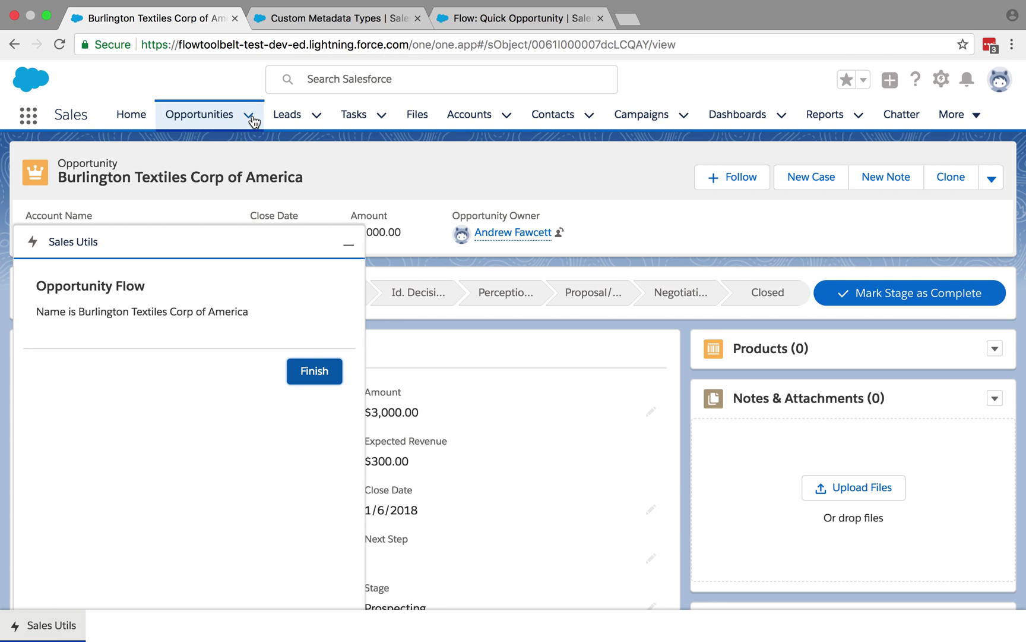
{"action": "left_click", "coordinate": [505, 117]}
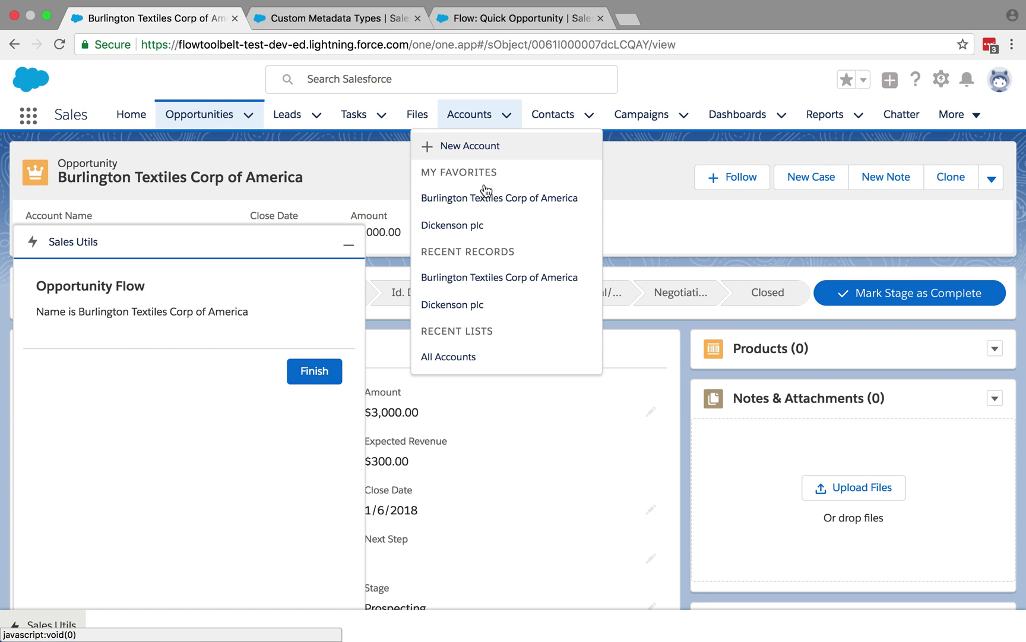
{"action": "left_click", "coordinate": [479, 203]}
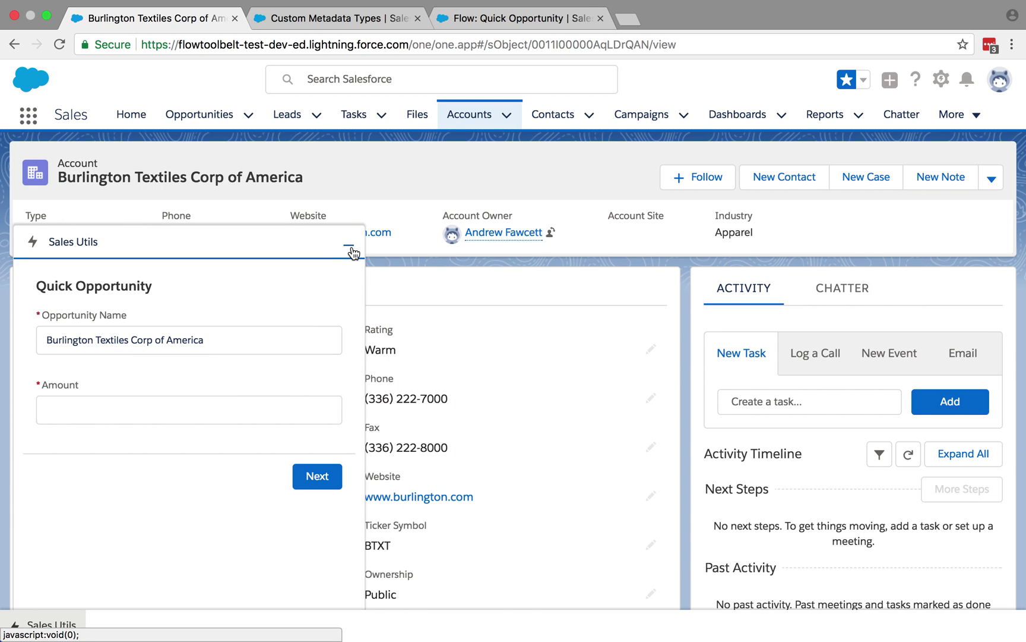
- Enter 40100 as the Quick Opportunity amount and submit the form
{"action": "left_click", "coordinate": [149, 419]}
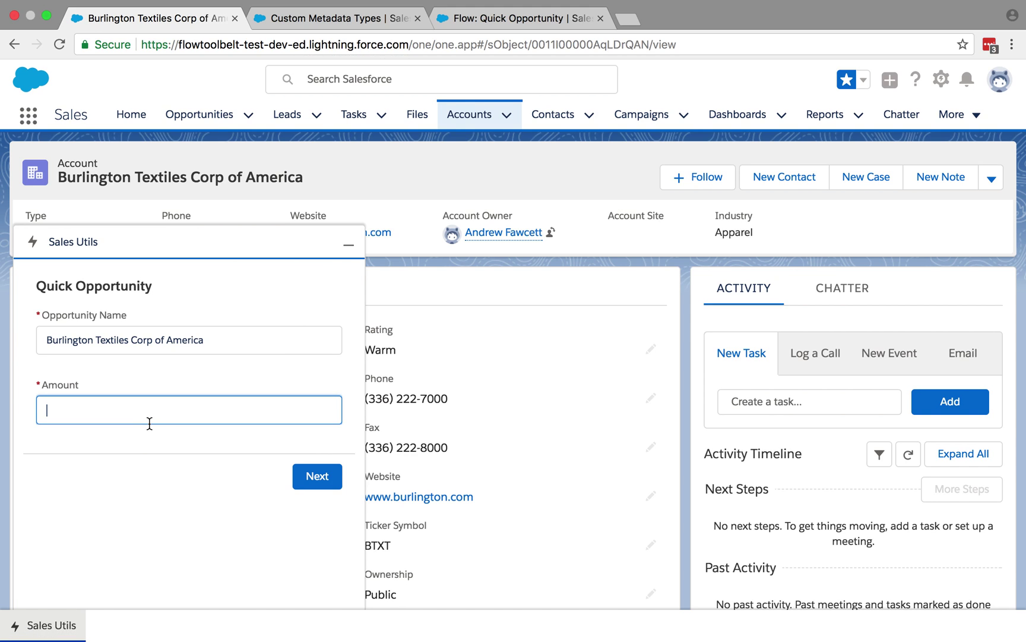
{"action": "type", "text": "40100"}
{"action": "left_click", "coordinate": [309, 472]}
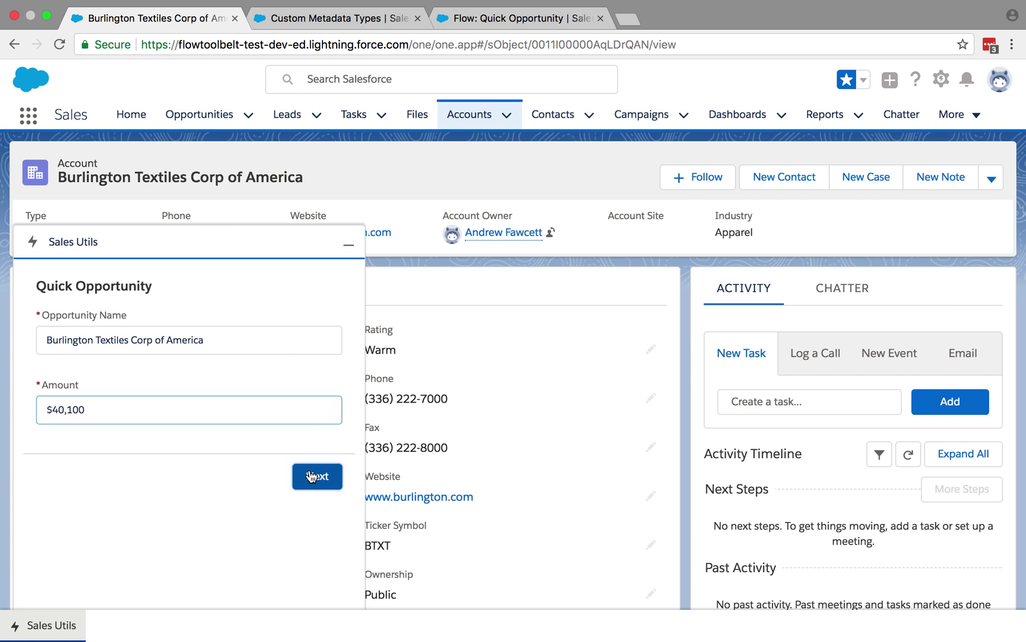